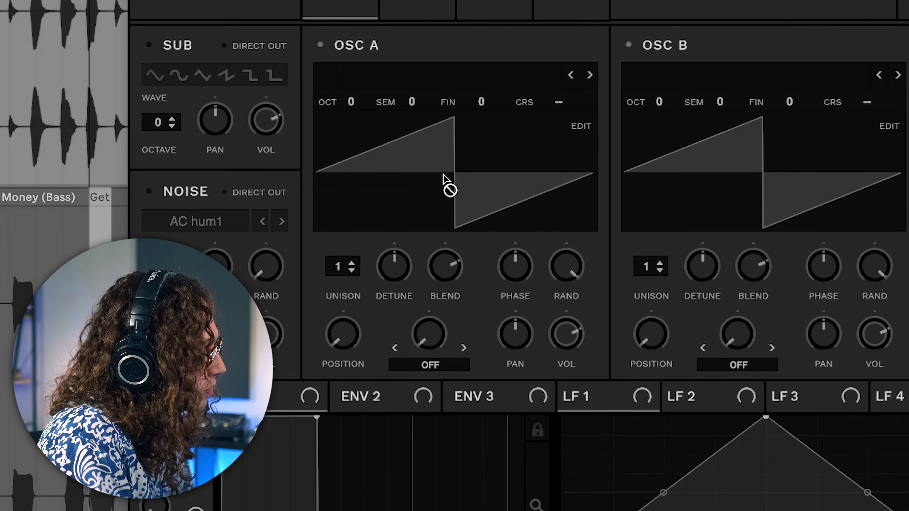
Import the bass audio into Oscillator A's wavetable using Audio (via Dynamic Pitch Zero-Snap), then close the table editor
{"action": "left_click_drag", "start_coordinate": [449, 172], "coordinate": [449, 173]}
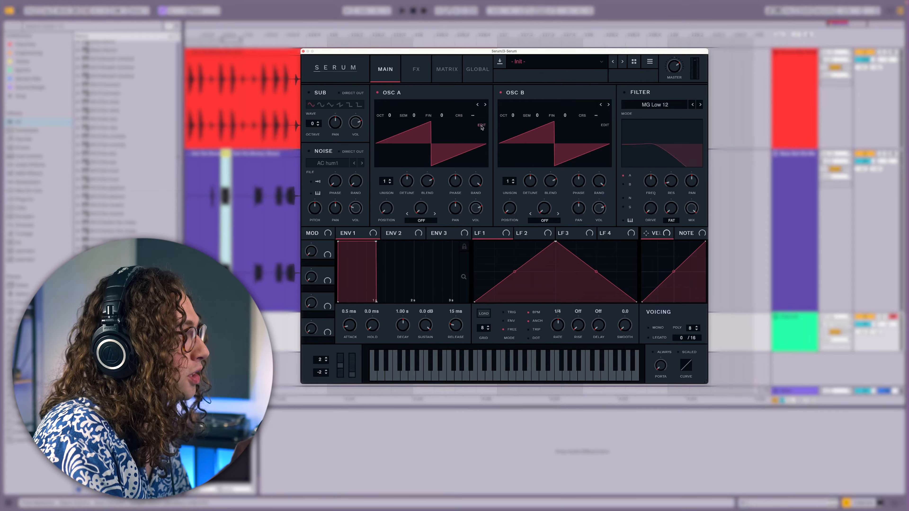
{"action": "left_click", "coordinate": [581, 126]}
{"action": "left_click", "coordinate": [544, 154]}
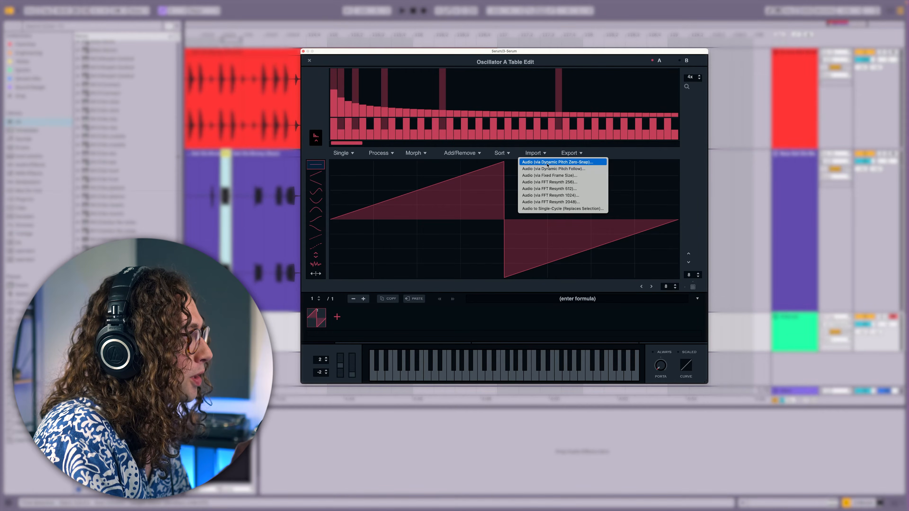
{"action": "left_click", "coordinate": [548, 163]}
{"action": "left_click", "coordinate": [621, 280]}
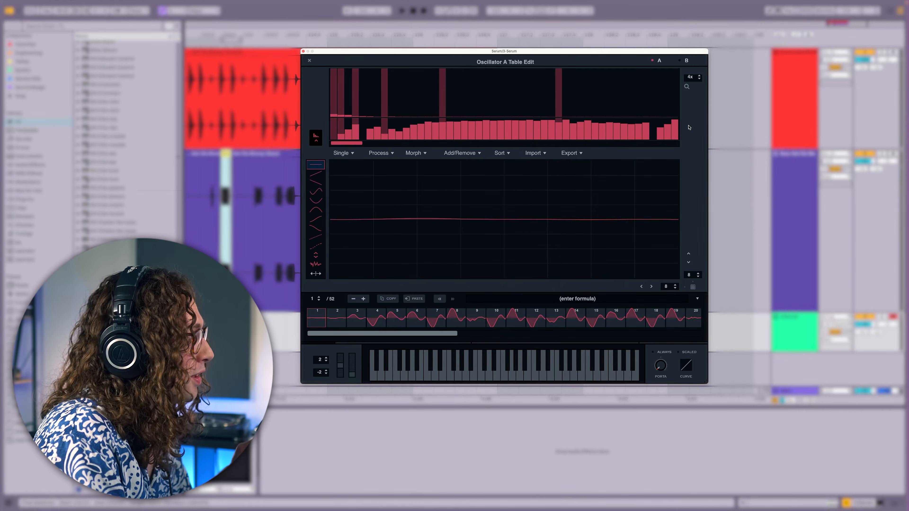
{"action": "left_click", "coordinate": [310, 61]}
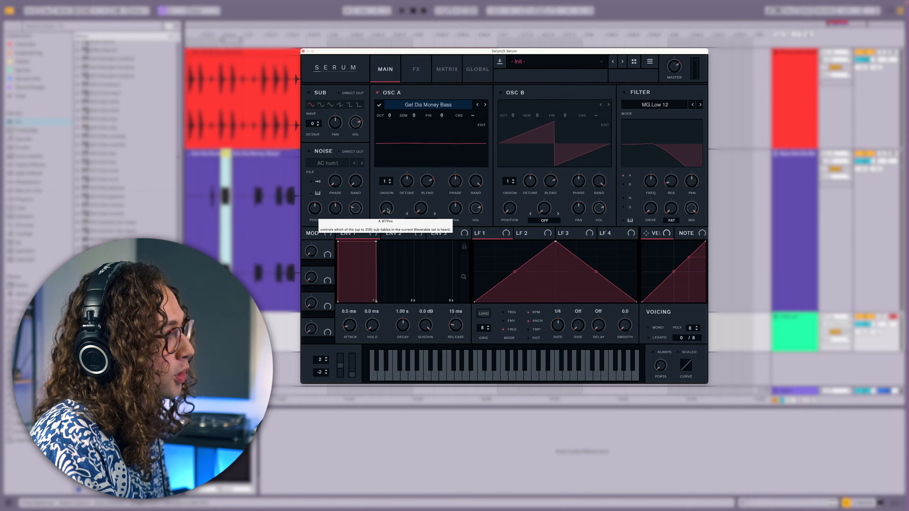
Raise Oscillator A's wavetable position and play the track to audition the sound
{"action": "mouse_move", "coordinate": [387, 211]}
{"action": "left_mouse_down"}
{"action": "mouse_move", "coordinate": [393, 185]}
{"action": "mouse_move", "coordinate": [391, 197]}
{"action": "left_mouse_up"}
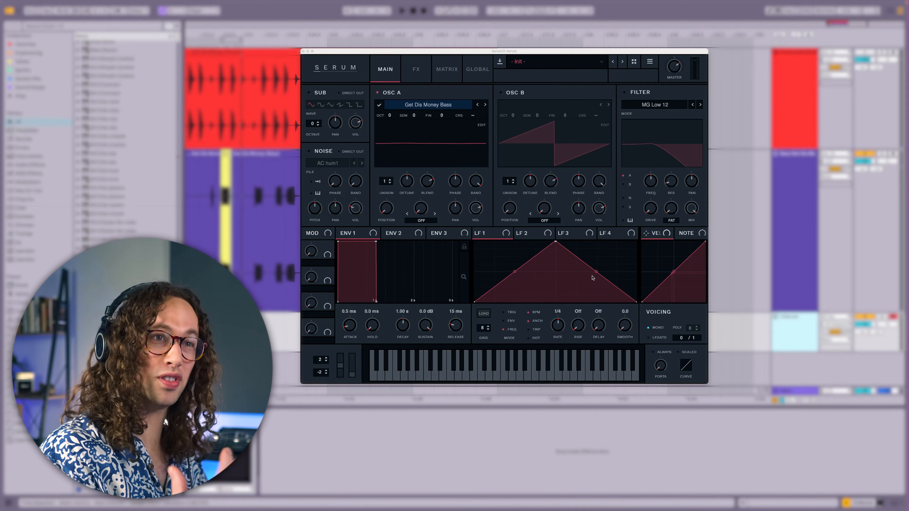
{"action": "key", "text": "space"}
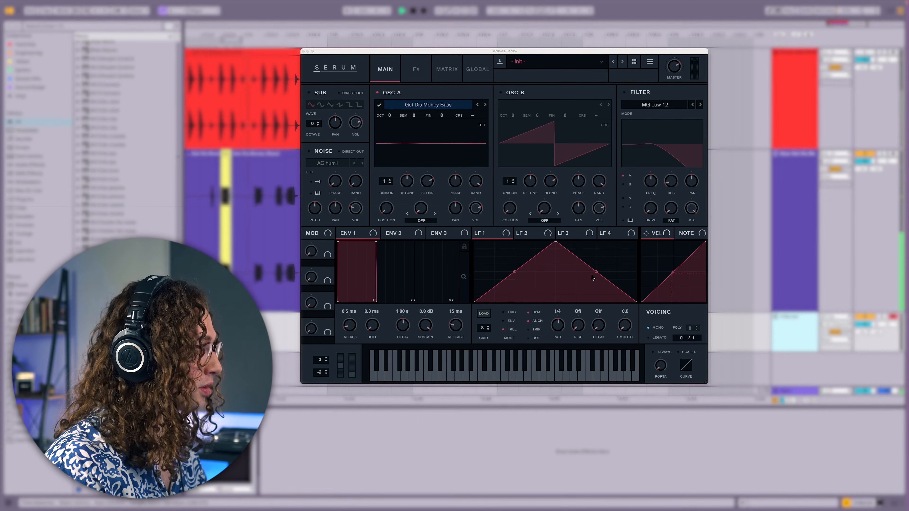
{"action": "key", "text": "space"}
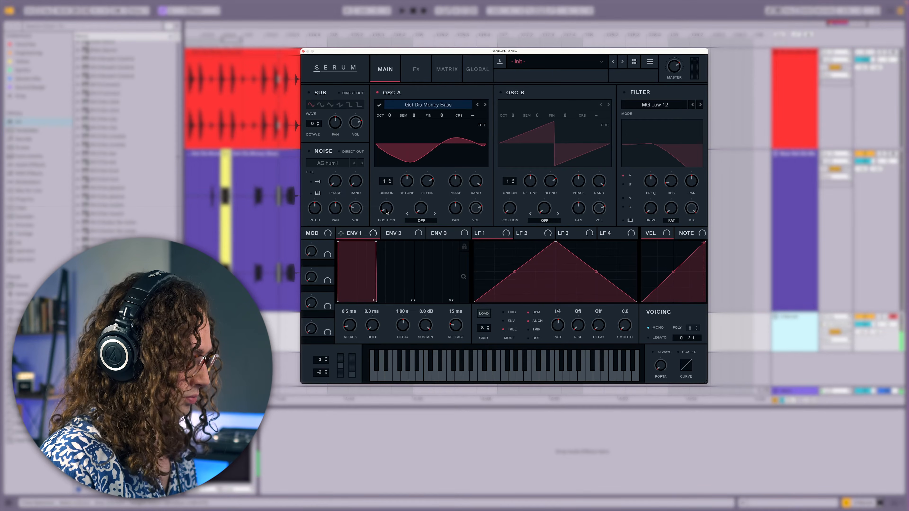
Open Oscillator A's wavetable editor and lower harmonic bin 5 to about 19%
{"action": "left_click", "coordinate": [482, 125]}
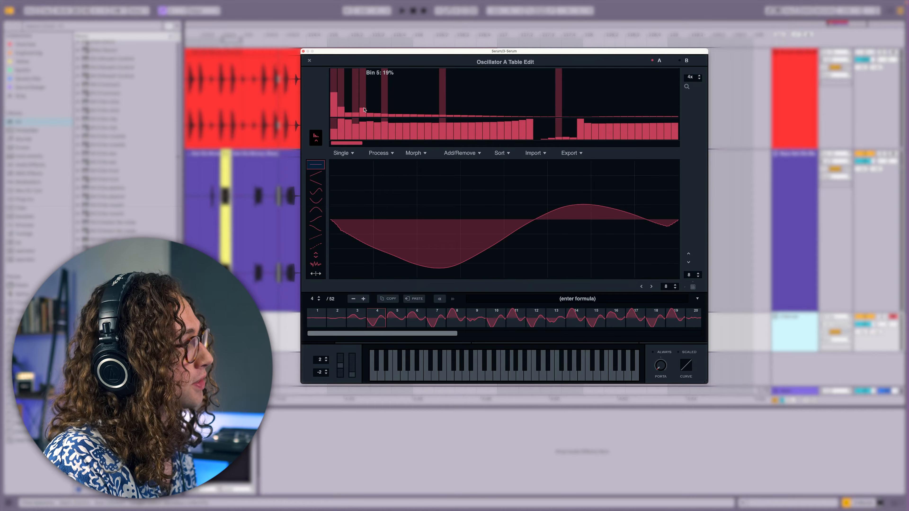
{"action": "left_click_drag", "start_coordinate": [364, 109], "coordinate": [365, 112]}
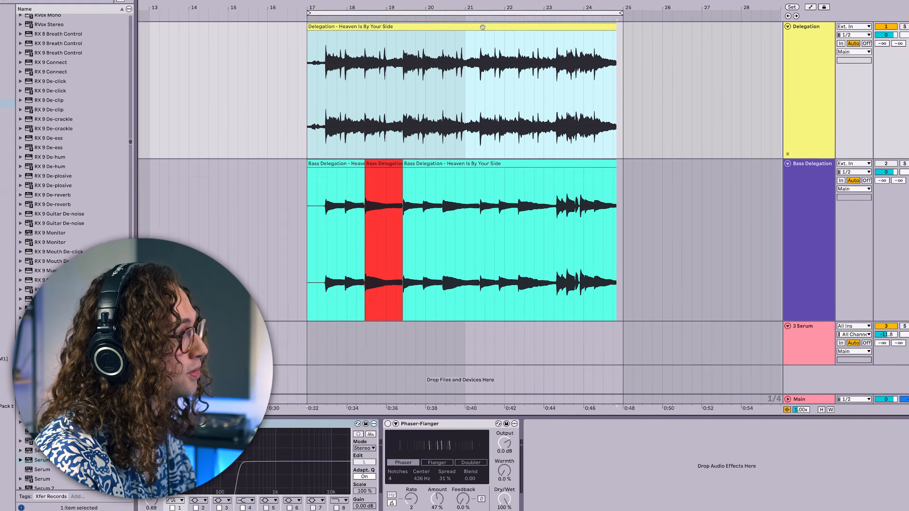
Solo the Bass Delegation track and start playback
{"action": "right_click", "coordinate": [498, 53]}
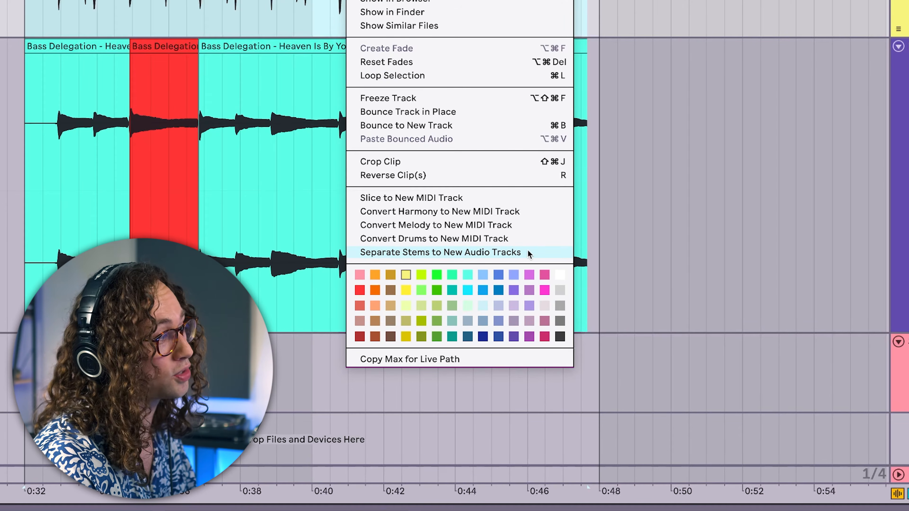
{"action": "left_click", "coordinate": [882, 177]}
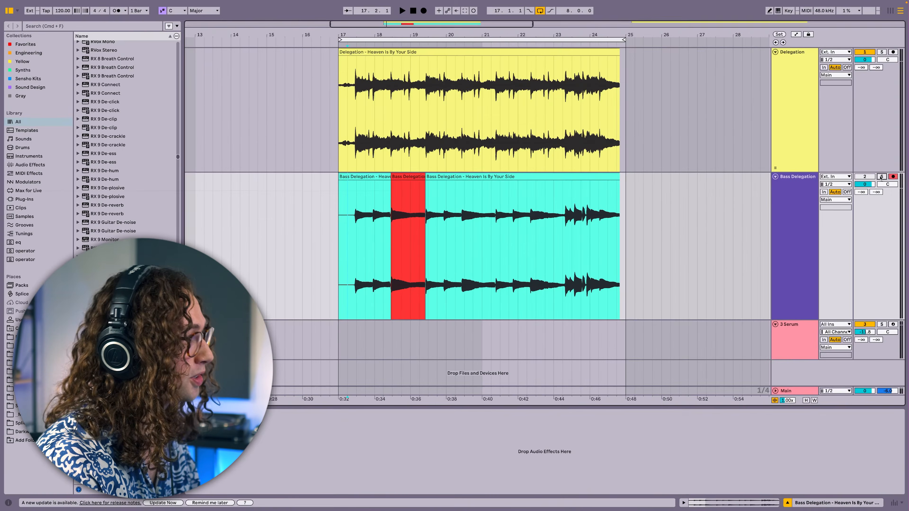
{"action": "key", "text": "space"}
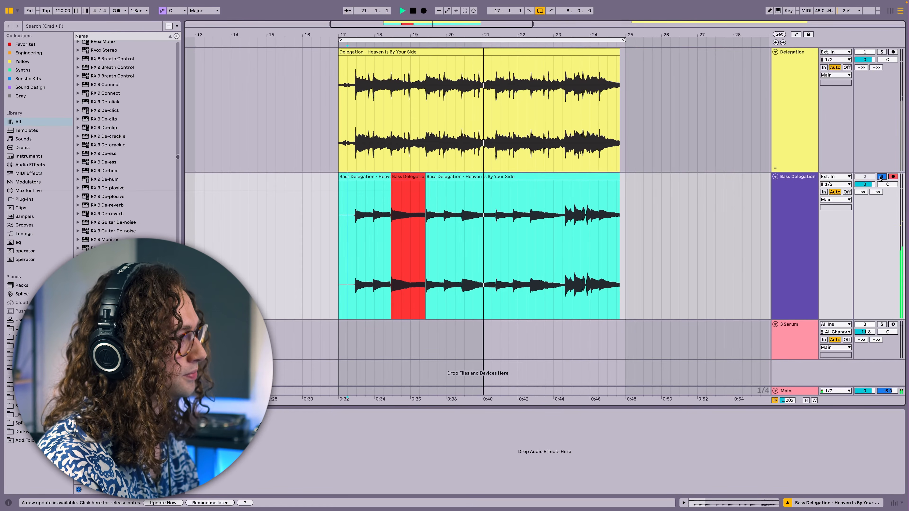
Select the red bass clip segment and stop playback
{"action": "left_click", "coordinate": [408, 177]}
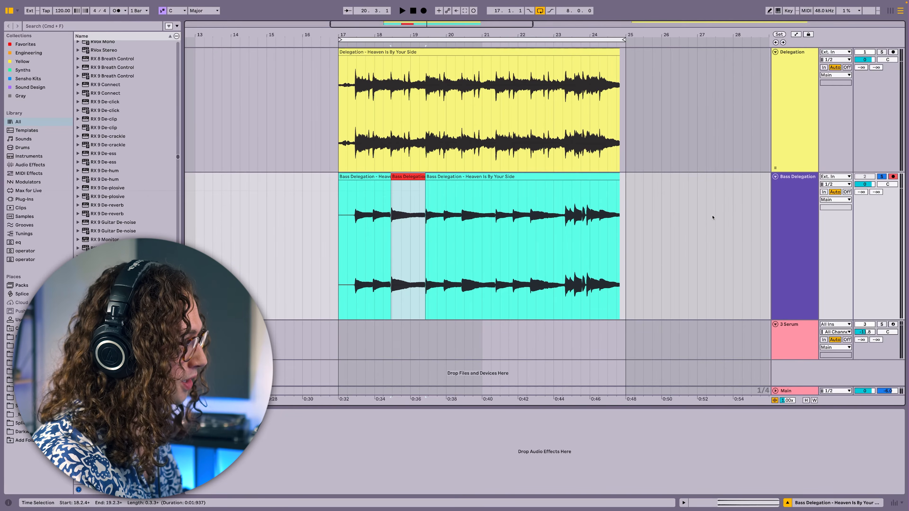
{"action": "key", "text": "space"}
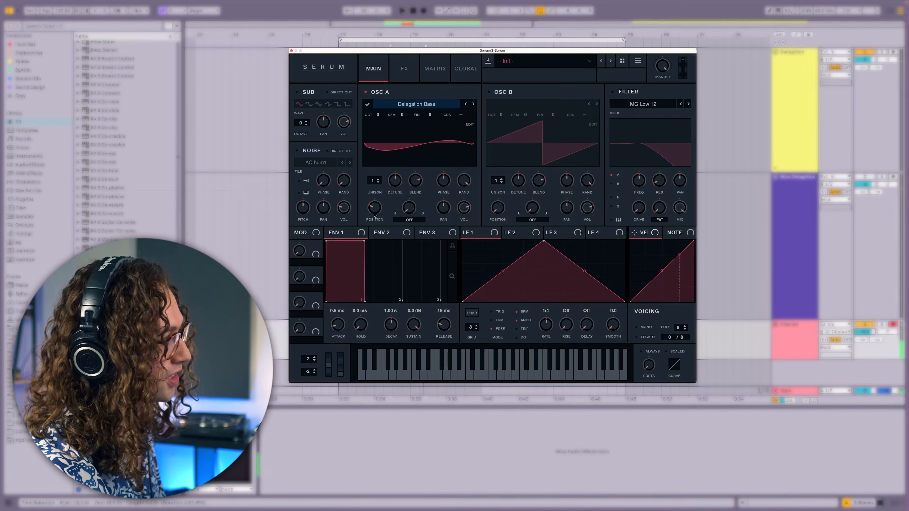
Adjust Oscillator A's wavetable position for the Delegation Bass table and audition it with playback
{"action": "left_click_drag", "start_coordinate": [375, 214], "coordinate": [377, 202]}
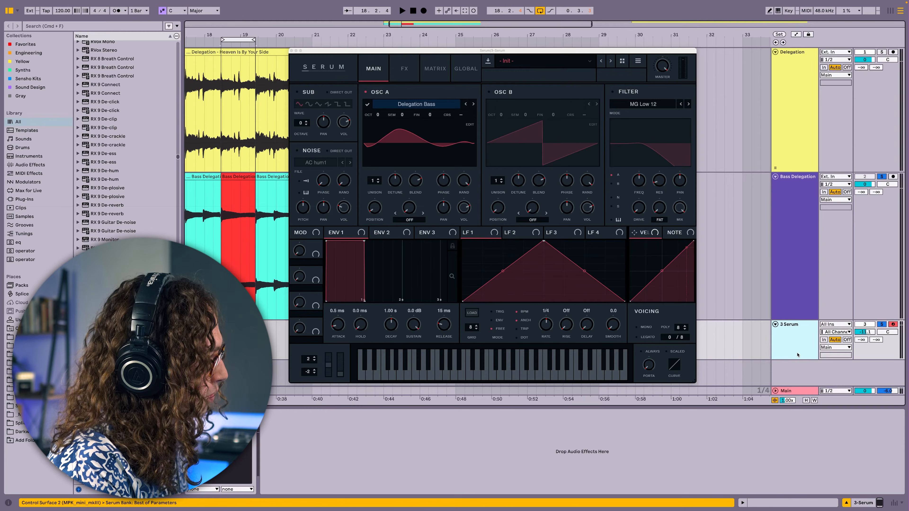
{"action": "key", "text": "space"}
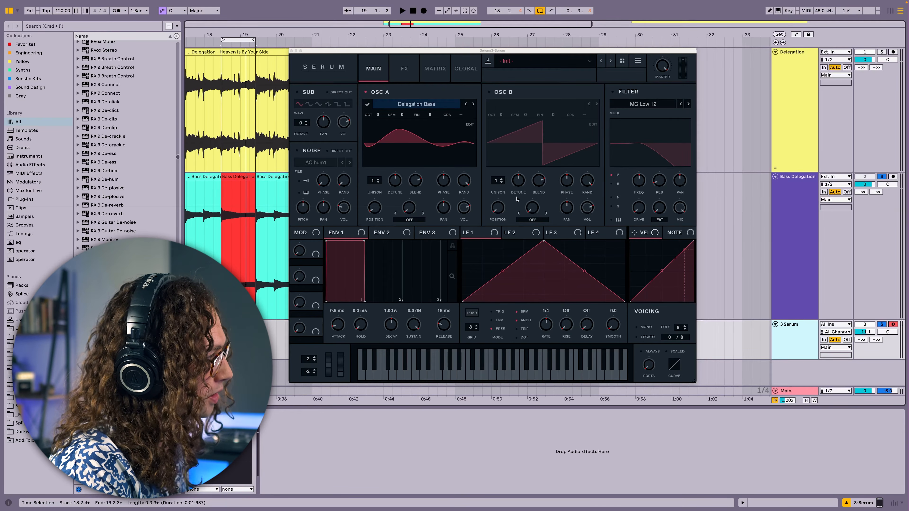
{"action": "key", "text": "space"}
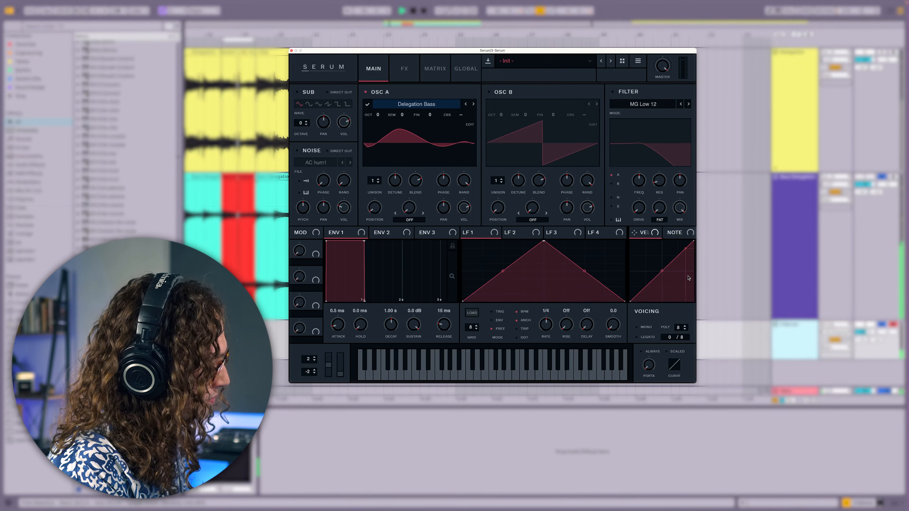
{"action": "key", "text": "space"}
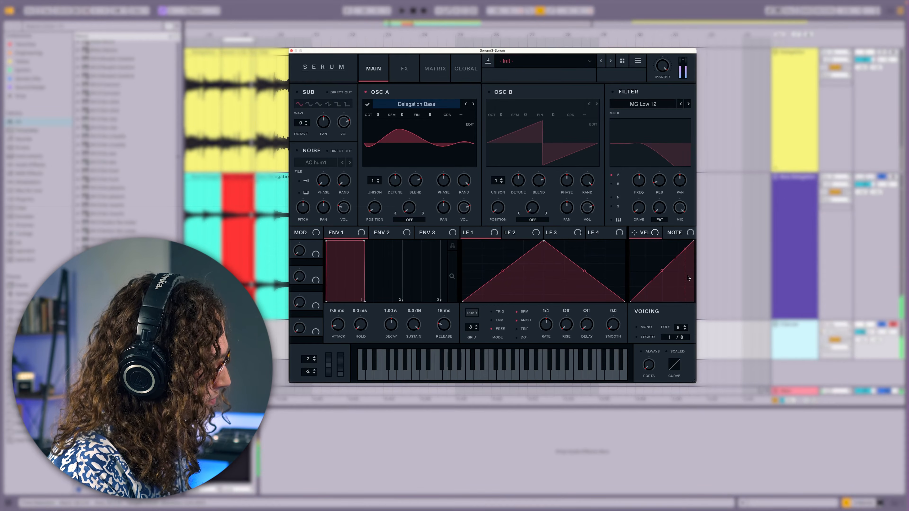
Lower Envelope 1's sustain to about -11.6 dB
{"action": "left_click_drag", "start_coordinate": [414, 332], "coordinate": [413, 360]}
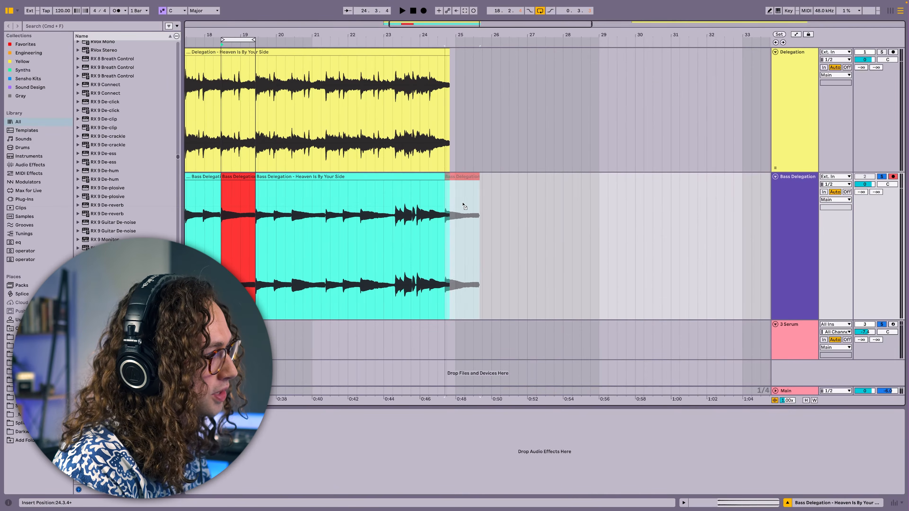
{"action": "left_click_drag", "start_coordinate": [462, 204], "coordinate": [508, 207]}
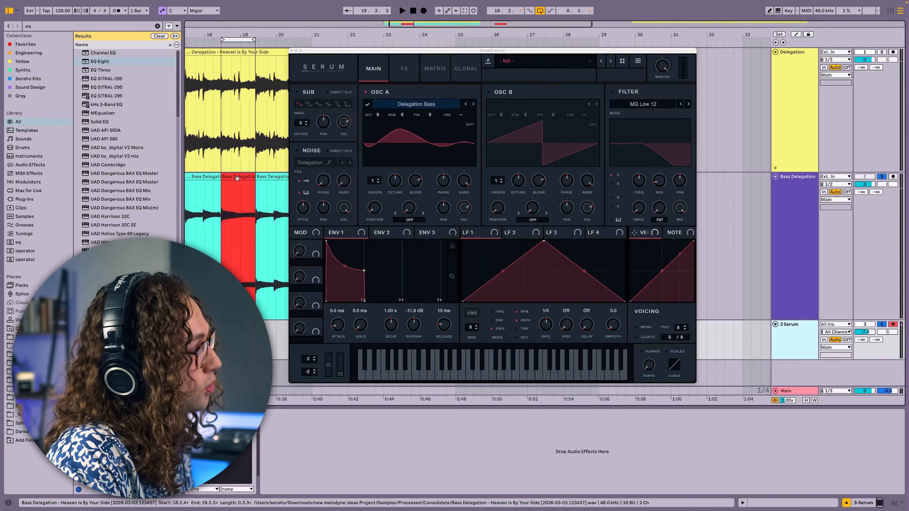
Toggle Oscillator A off and back on to compare it against the noise layer
{"action": "left_click", "coordinate": [310, 153]}
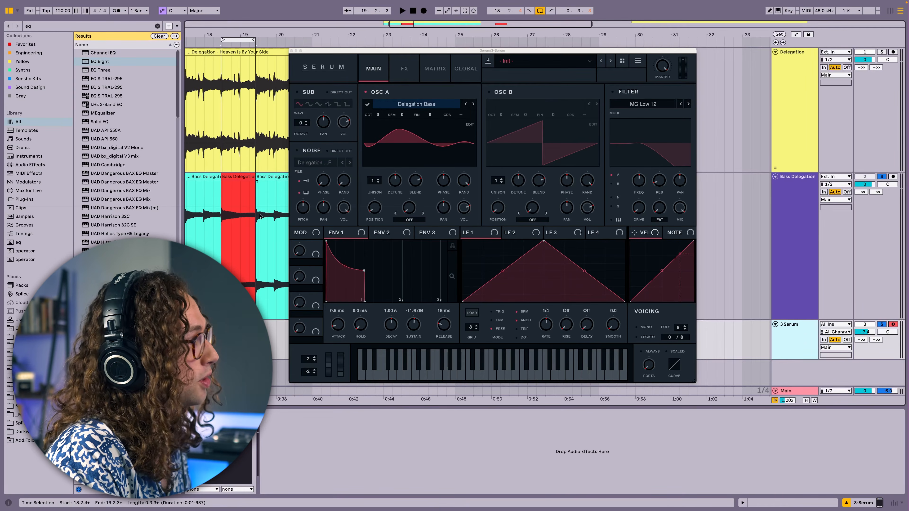
{"action": "left_click", "coordinate": [365, 92]}
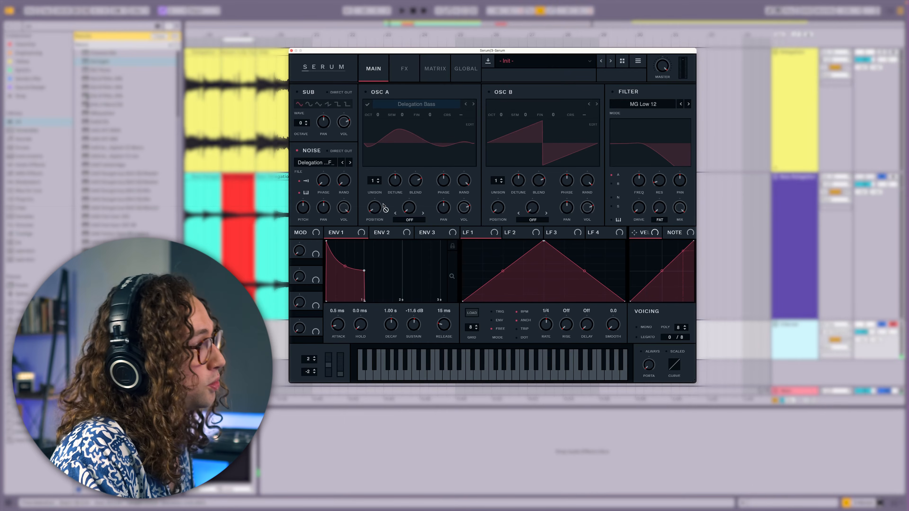
{"action": "left_click", "coordinate": [366, 92]}
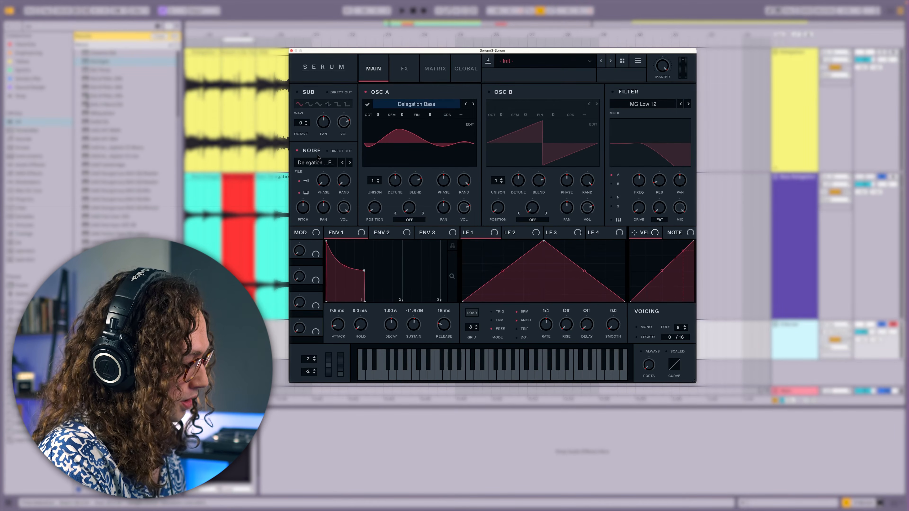
Set the noise pitch to 39 semitones and modulate the noise volume with Envelope 2 at 0% sustain
{"action": "left_click_drag", "start_coordinate": [307, 209], "coordinate": [306, 201]}
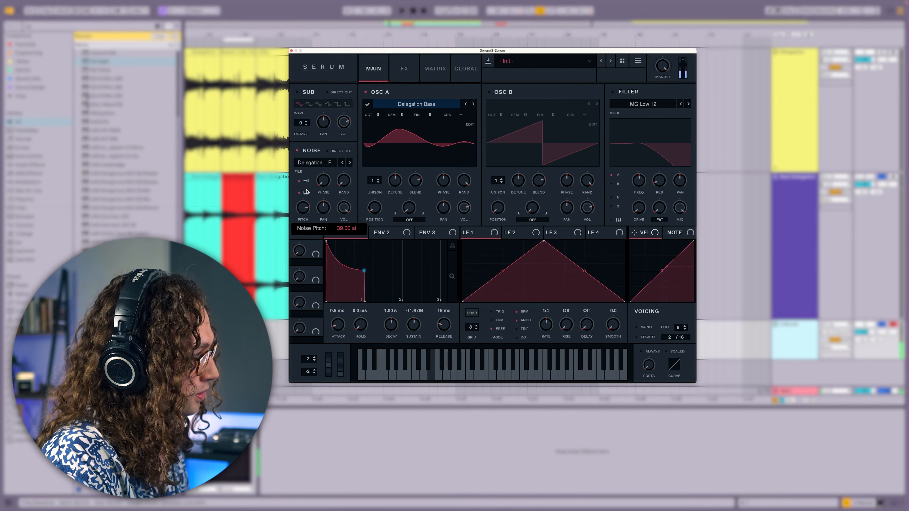
{"action": "left_click_drag", "start_coordinate": [375, 232], "coordinate": [349, 277]}
{"action": "left_click_drag", "start_coordinate": [412, 324], "coordinate": [413, 366]}
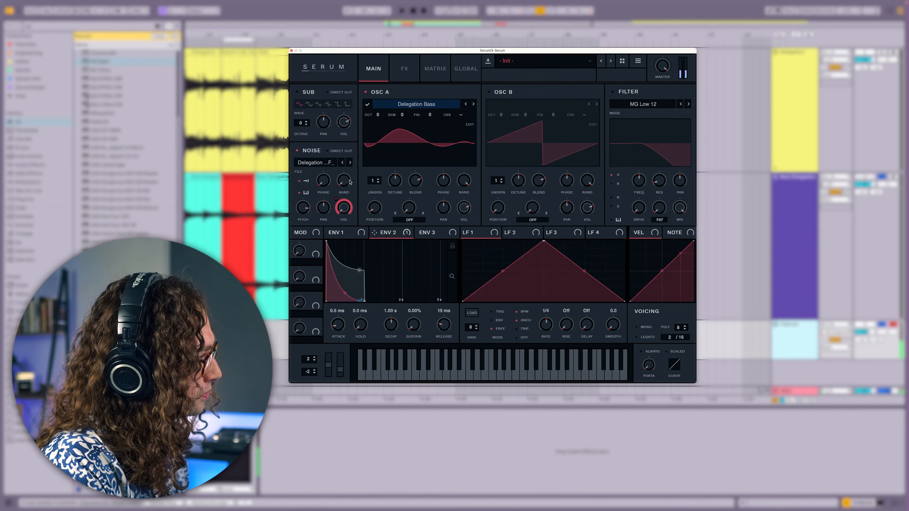
Set Oscillator A's warp mode to Bend + and set LFO 1's rate to 2 bars
{"action": "left_click", "coordinate": [339, 232]}
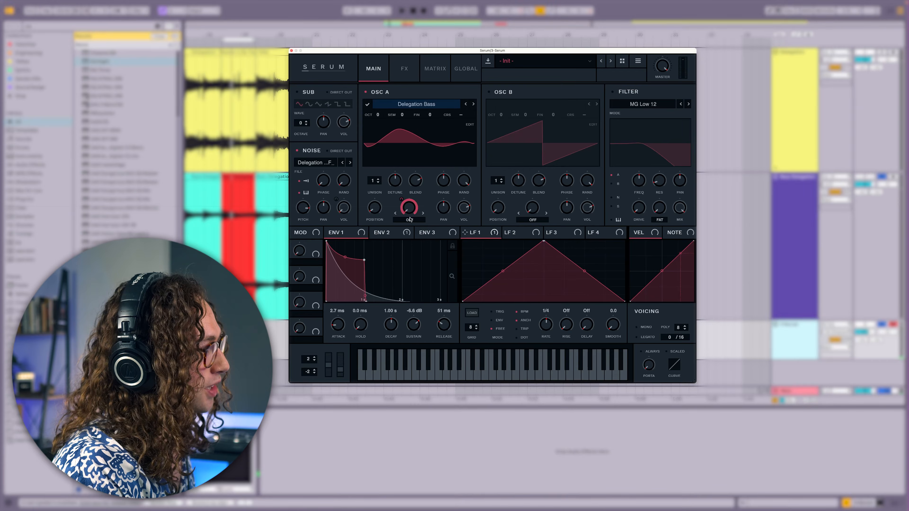
{"action": "left_click", "coordinate": [411, 219]}
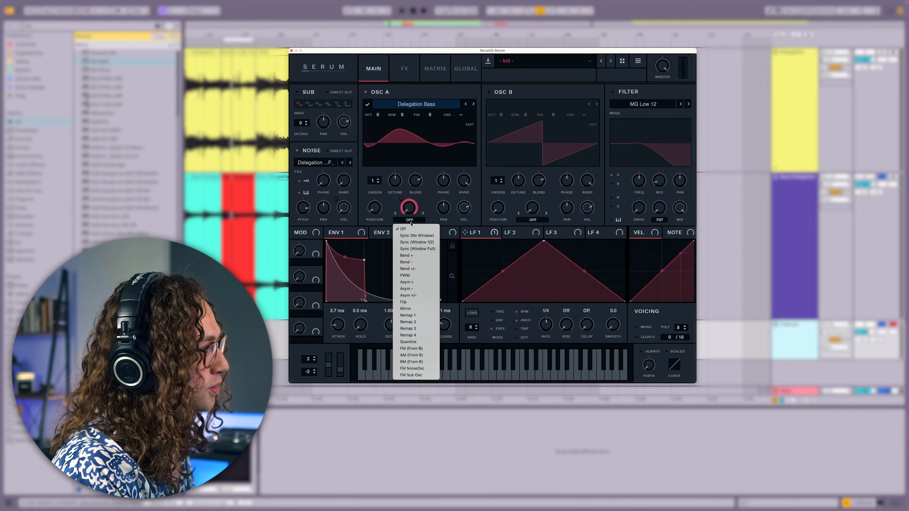
{"action": "left_click", "coordinate": [419, 256]}
{"action": "left_click_drag", "start_coordinate": [546, 324], "coordinate": [538, 338]}
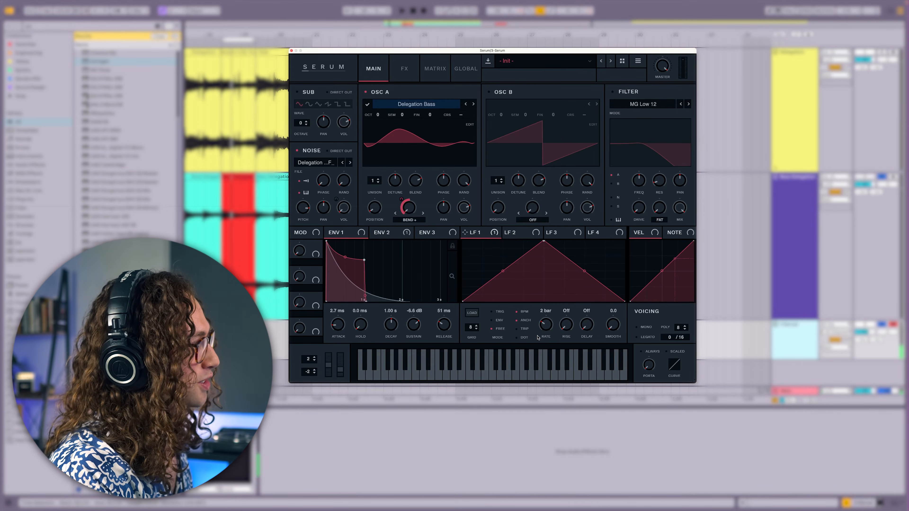
Enable the filter and assign Envelope 1 to its cutoff
{"action": "left_click", "coordinate": [613, 92]}
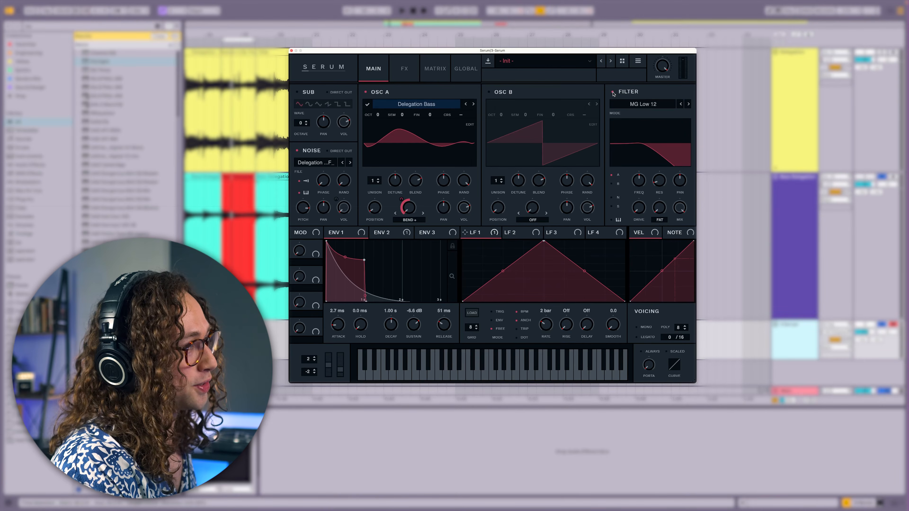
{"action": "left_click_drag", "start_coordinate": [349, 236], "coordinate": [644, 178]}
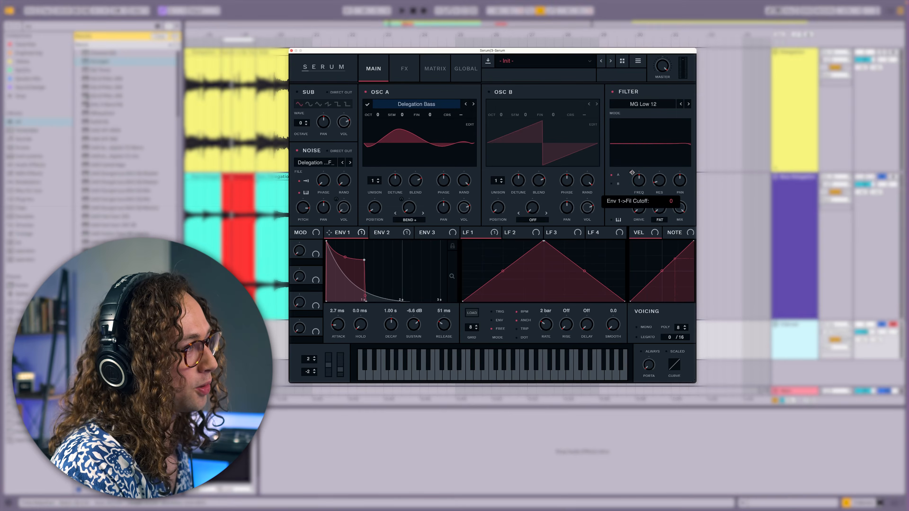
Change the filter type to MG Low 18
{"action": "left_click", "coordinate": [643, 104]}
{"action": "mouse_move", "coordinate": [659, 113]}
{"action": "left_click", "coordinate": [692, 126]}
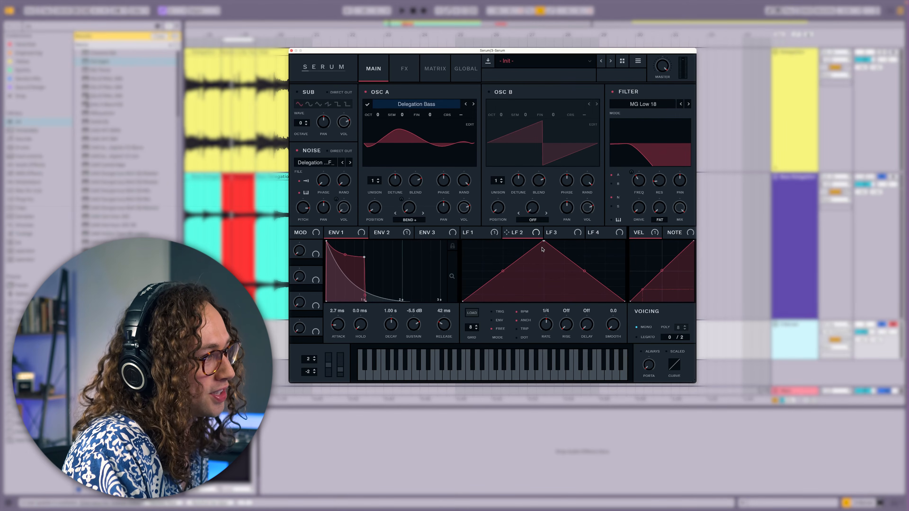
Reshape LFO 2 into a downward ramp and route it to Mast.Tun in the modulation matrix
{"action": "left_click_drag", "start_coordinate": [545, 243], "coordinate": [452, 210]}
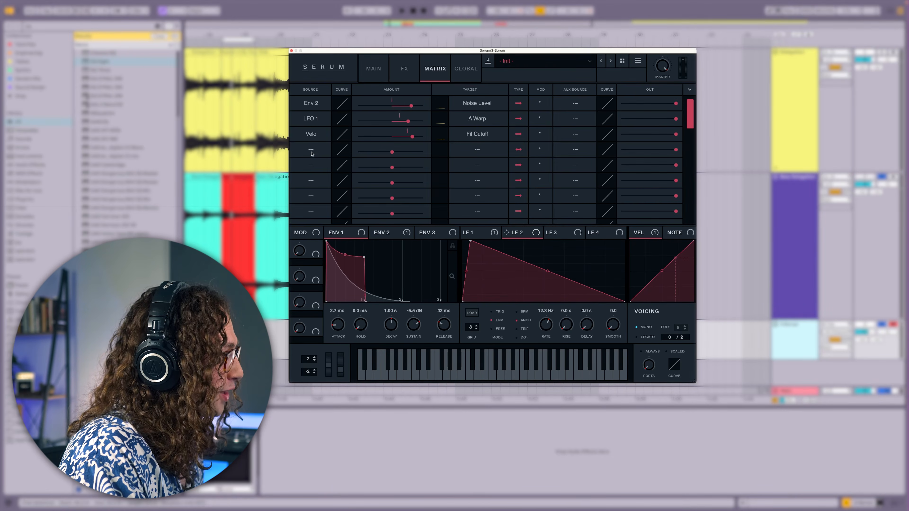
{"action": "left_click", "coordinate": [312, 153]}
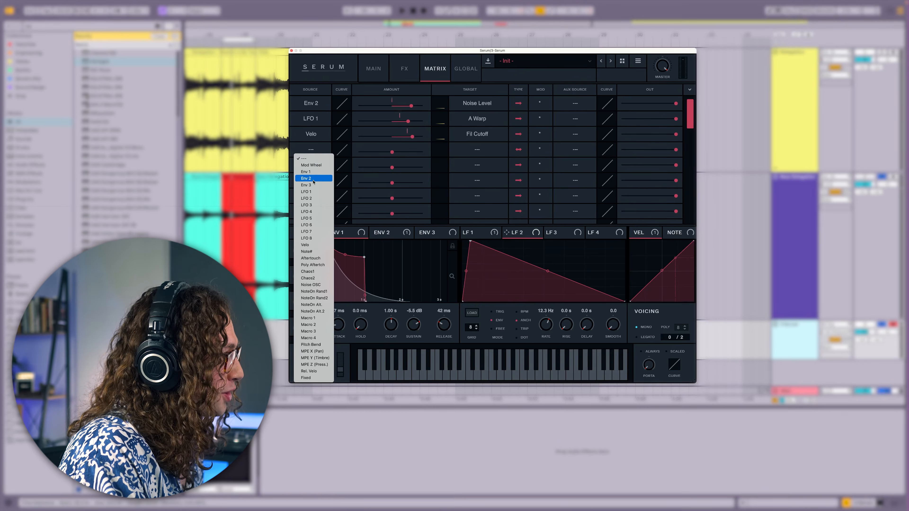
{"action": "left_click", "coordinate": [312, 198]}
{"action": "left_click", "coordinate": [477, 150]}
{"action": "mouse_move", "coordinate": [465, 205]}
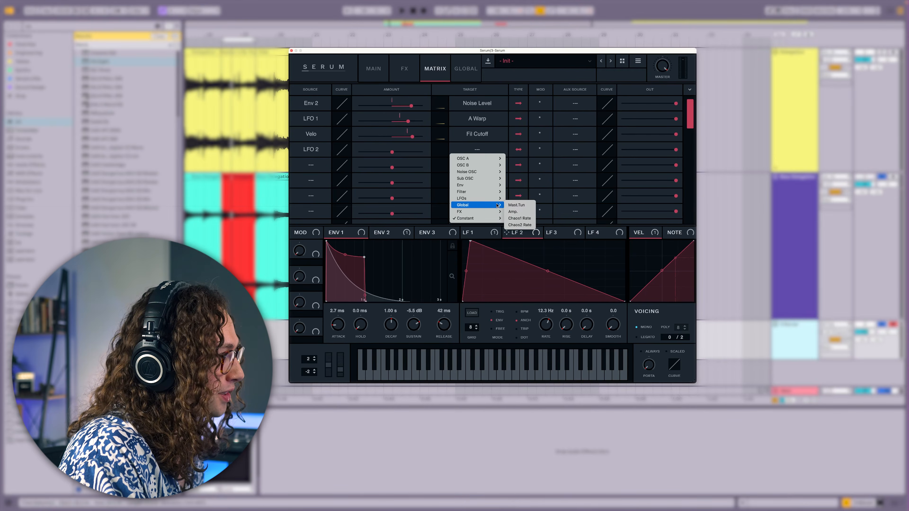
{"action": "left_click", "coordinate": [517, 211]}
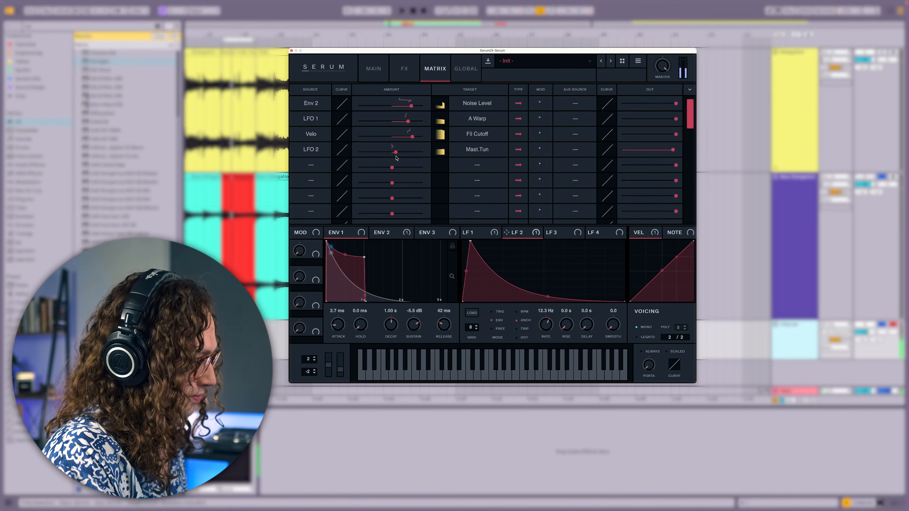
Open the FX section and enable the Hyper/Dimension effect
{"action": "left_click", "coordinate": [405, 68]}
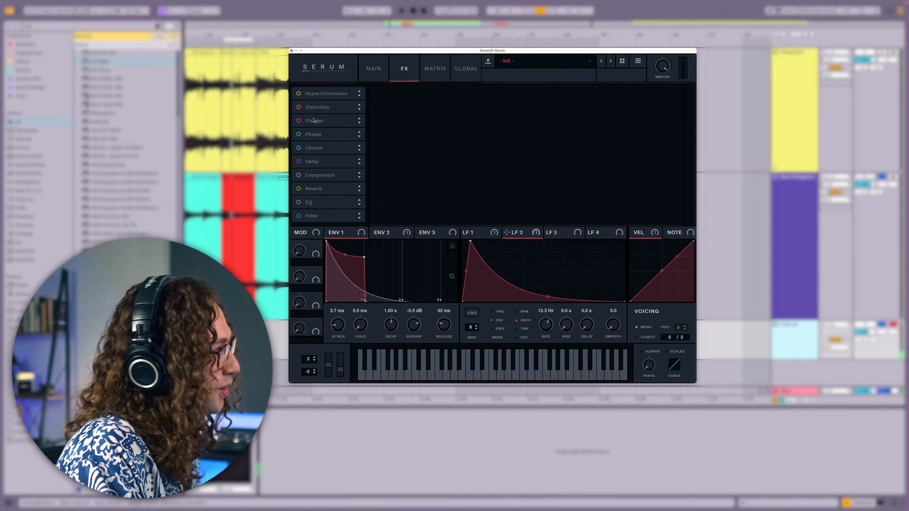
{"action": "left_click", "coordinate": [298, 93]}
{"action": "left_click_drag", "start_coordinate": [299, 121], "coordinate": [299, 150]}
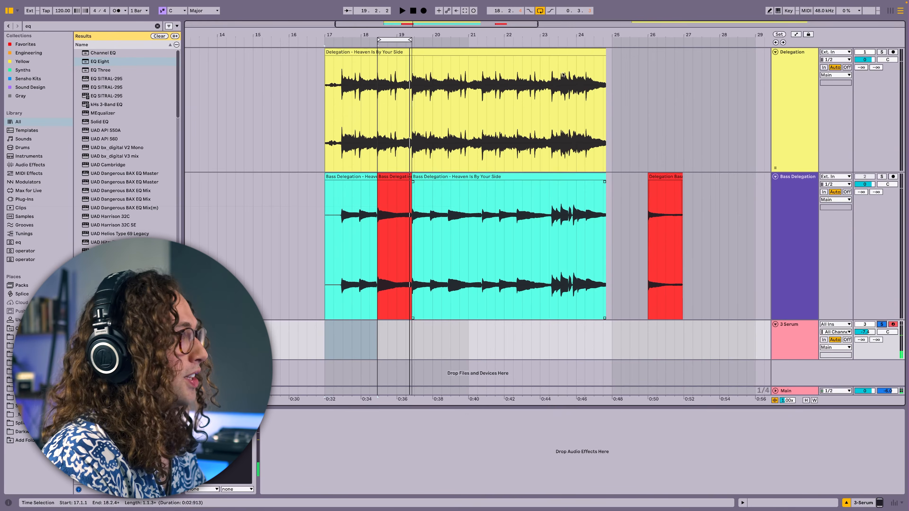
Select the Delegation clip and track to show its EQ Eight device
{"action": "left_click", "coordinate": [580, 52]}
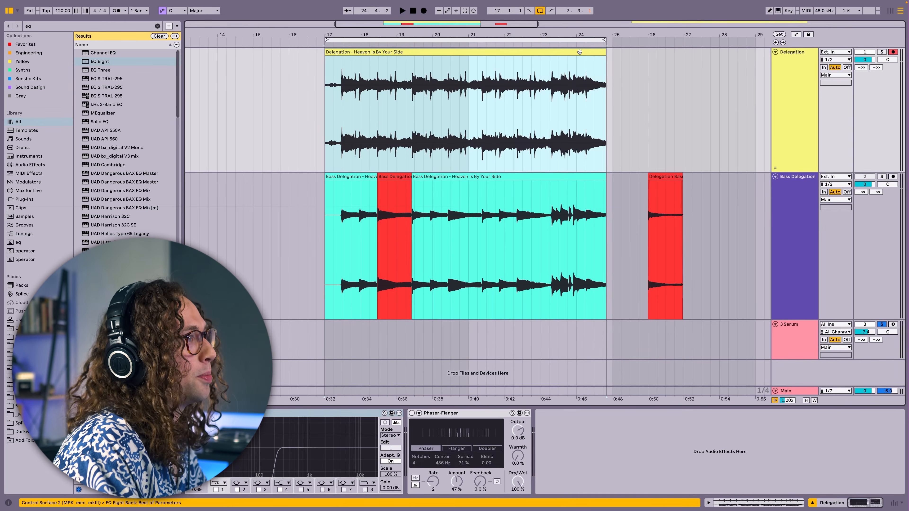
{"action": "left_click", "coordinate": [805, 128]}
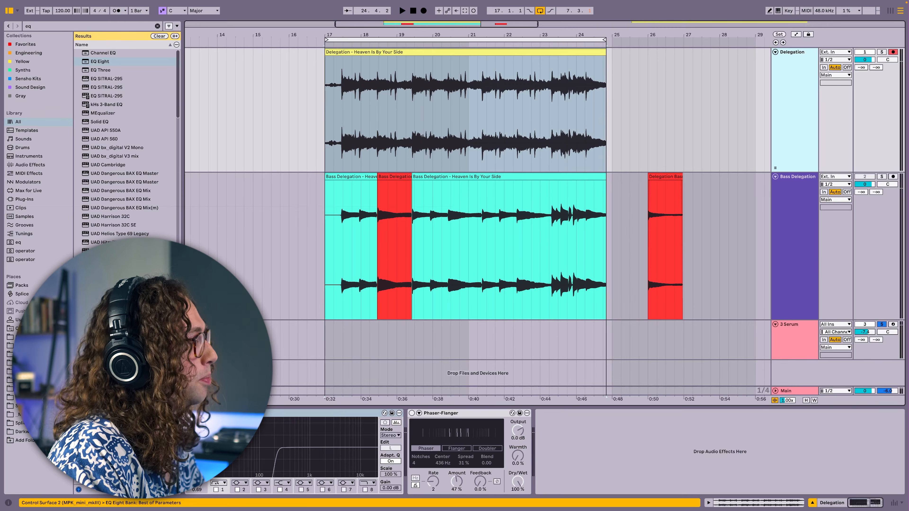
{"action": "left_click", "coordinate": [190, 413]}
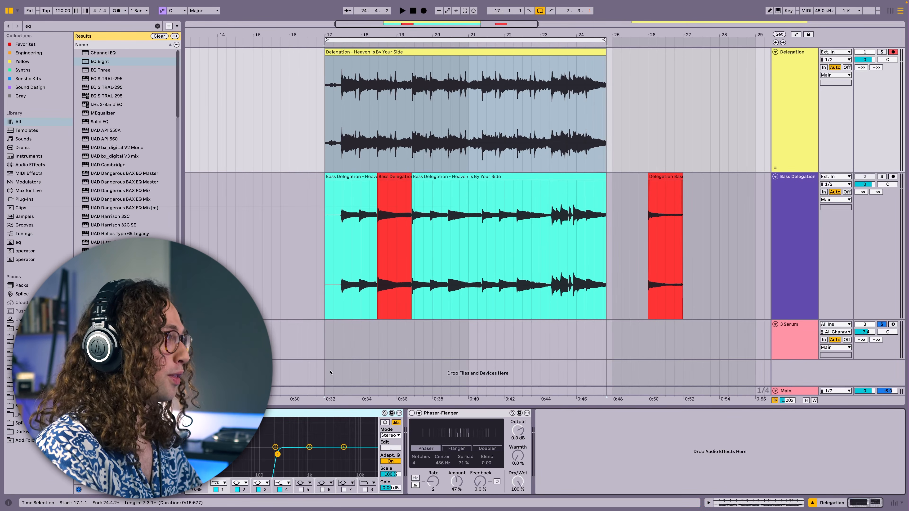